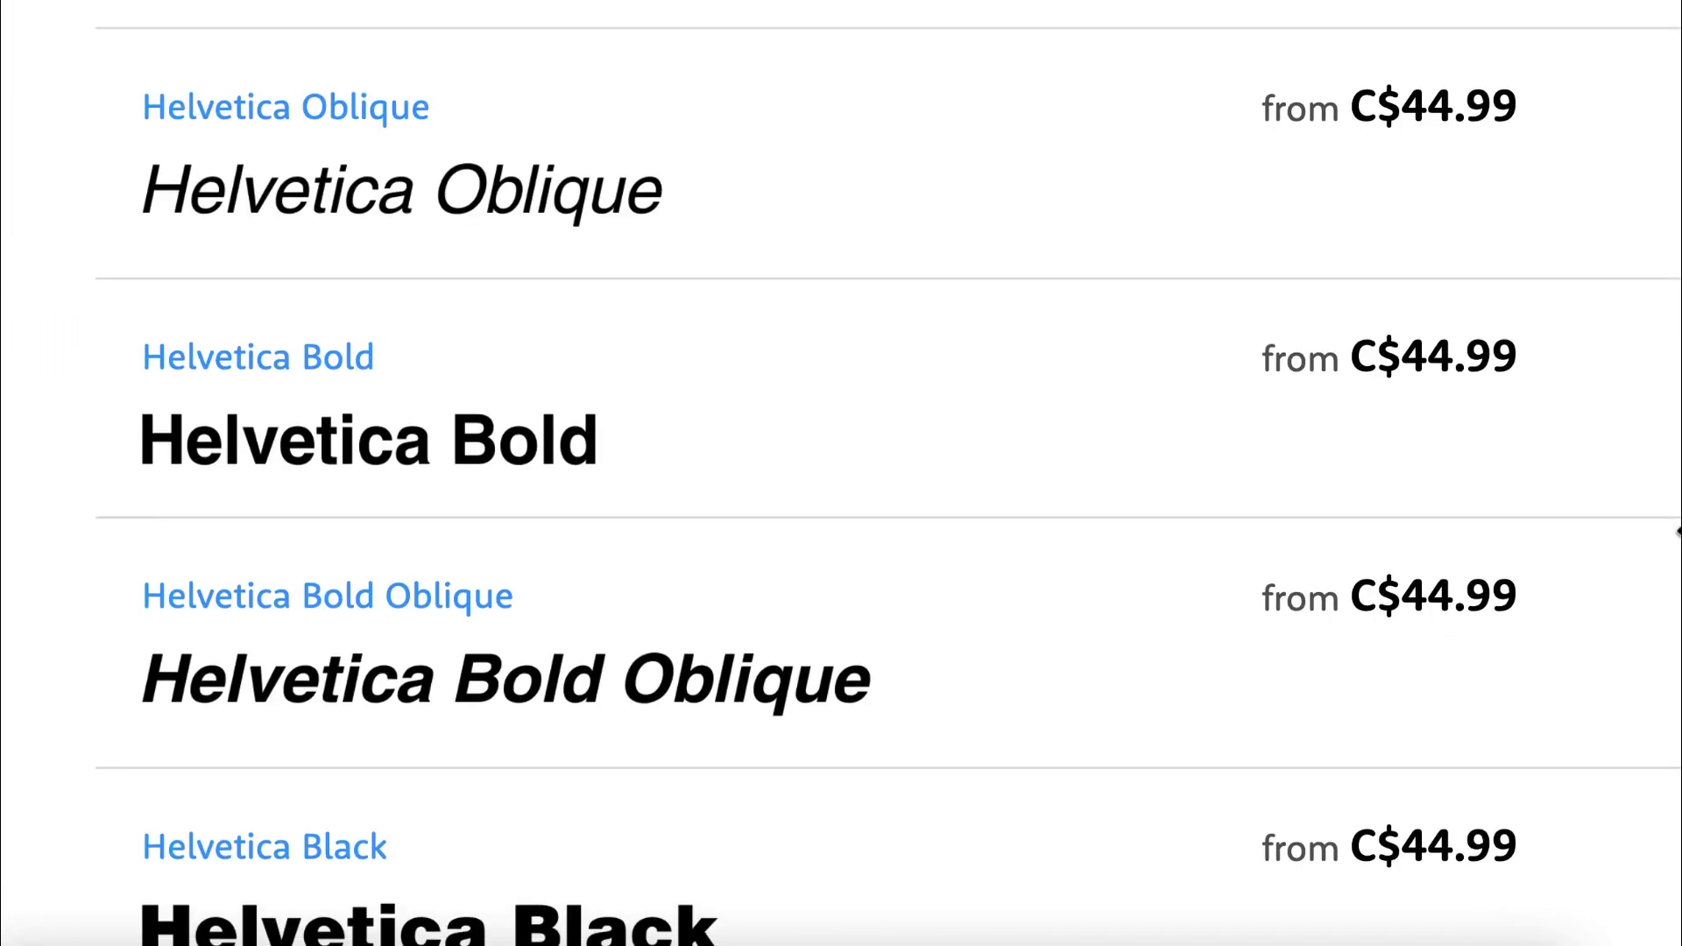
{"action": "scroll", "coordinate": [841, 474], "scroll_direction": "down", "scroll_amount": 2}
{"action": "scroll", "coordinate": [841, 474], "scroll_direction": "down", "scroll_amount": 2}
{"action": "scroll", "coordinate": [841, 474], "scroll_direction": "down", "scroll_amount": 2}
{"action": "scroll", "coordinate": [843, 473], "scroll_direction": "down", "scroll_amount": 2}
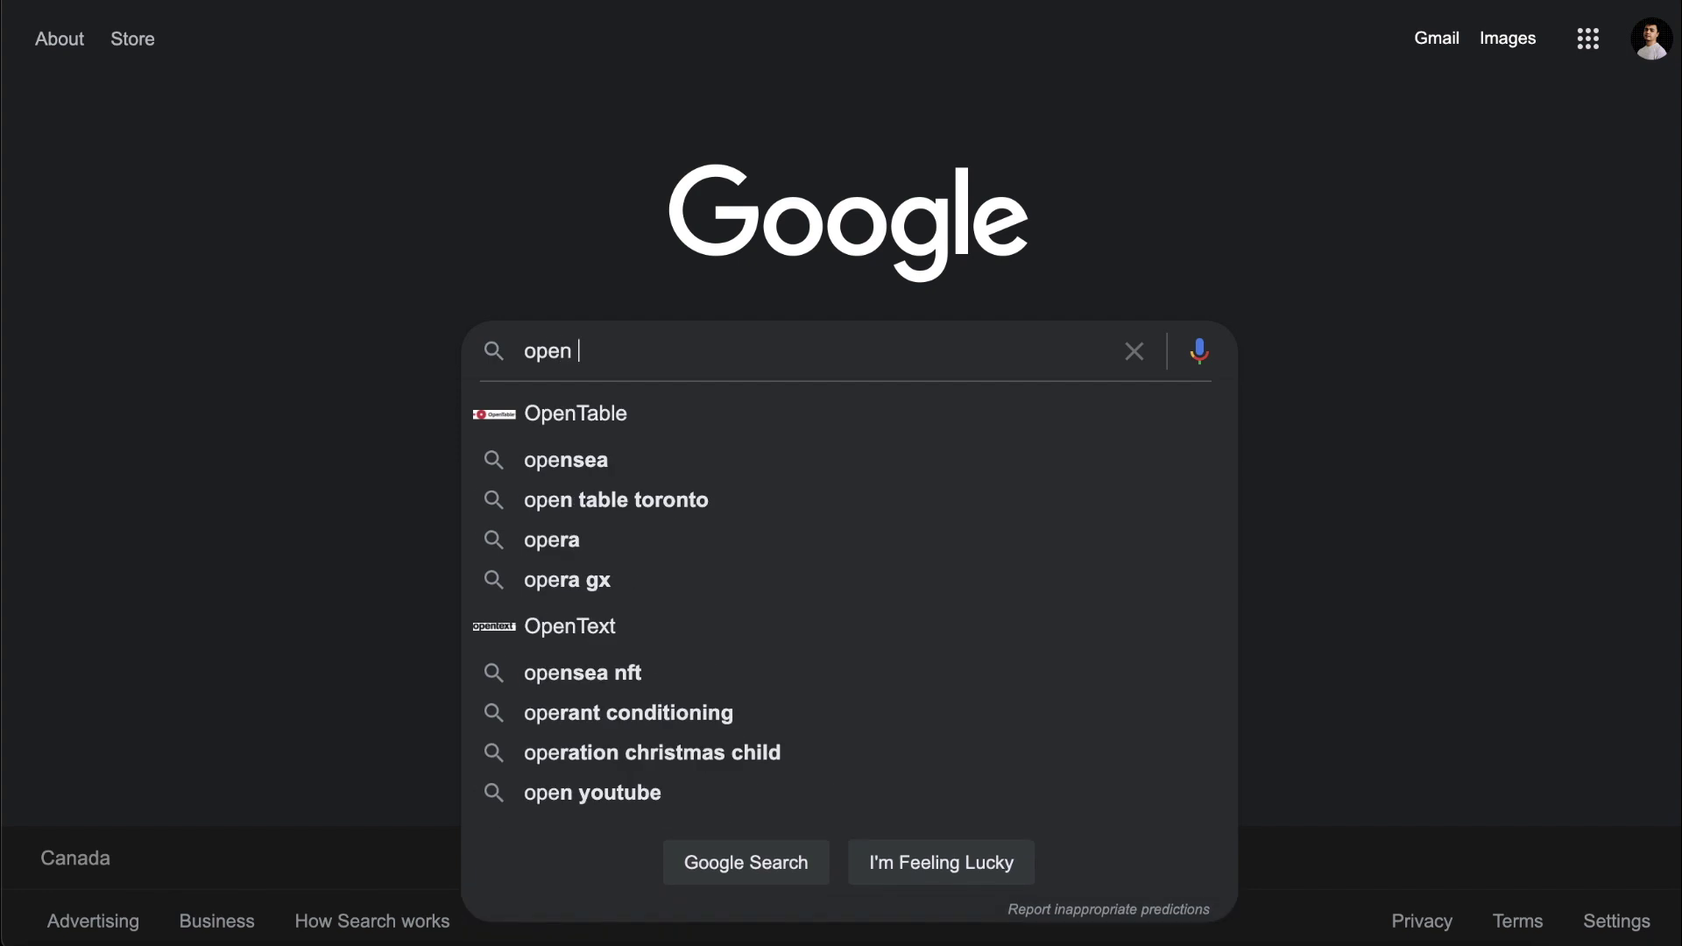
{"action": "type", "text": "sans g"}
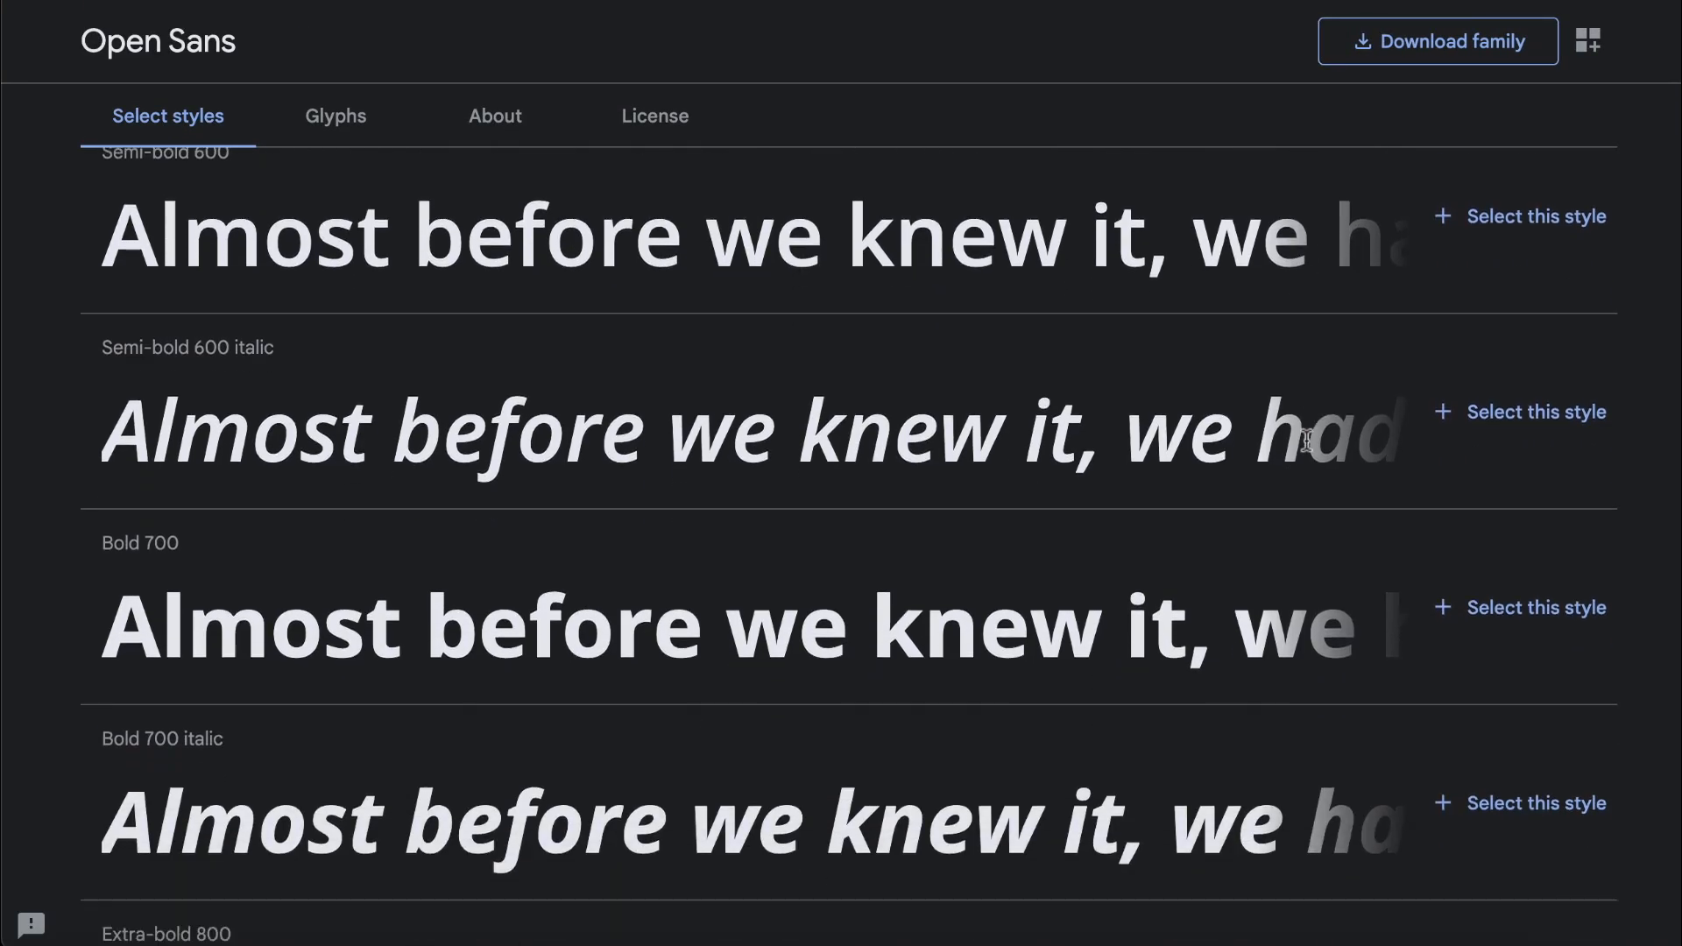
{"action": "scroll", "coordinate": [1305, 439], "scroll_direction": "down", "scroll_amount": 3}
{"action": "scroll", "coordinate": [1304, 439], "scroll_direction": "down", "scroll_amount": 3}
Step: Download the whole Open Sans family from its Google Fonts page
{"action": "left_click", "coordinate": [1438, 43]}
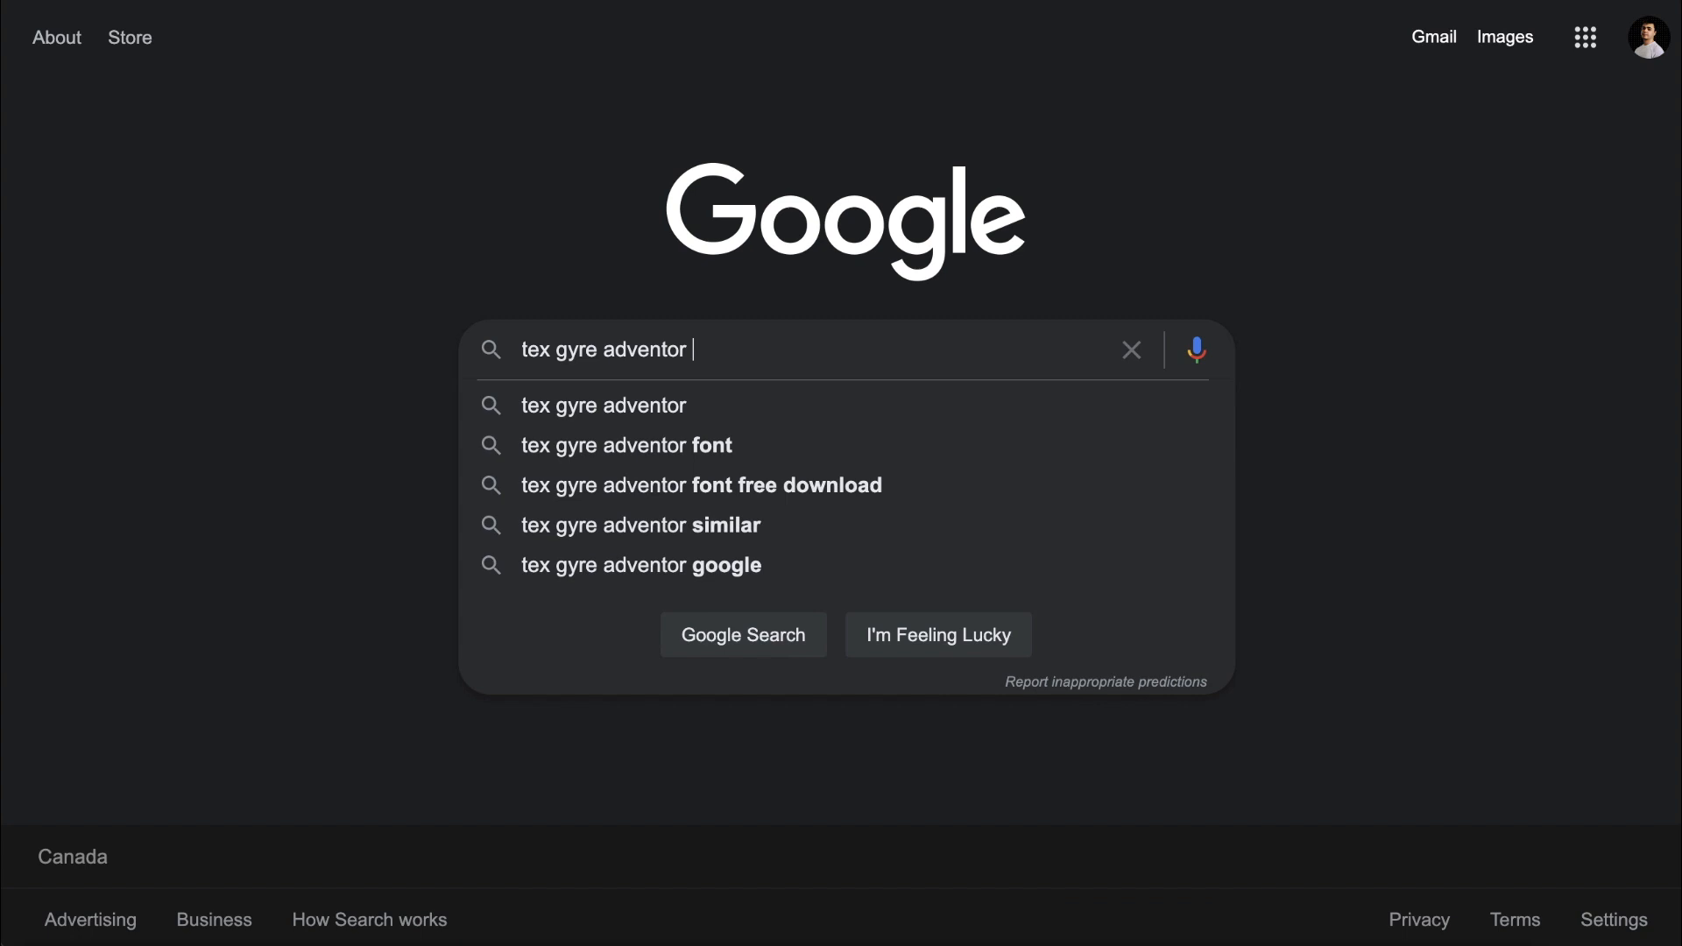
{"action": "type", "text": "com"}
Step: Run the Google search for 'tex gyre adventor fontget.com'
{"action": "key", "text": "Return"}
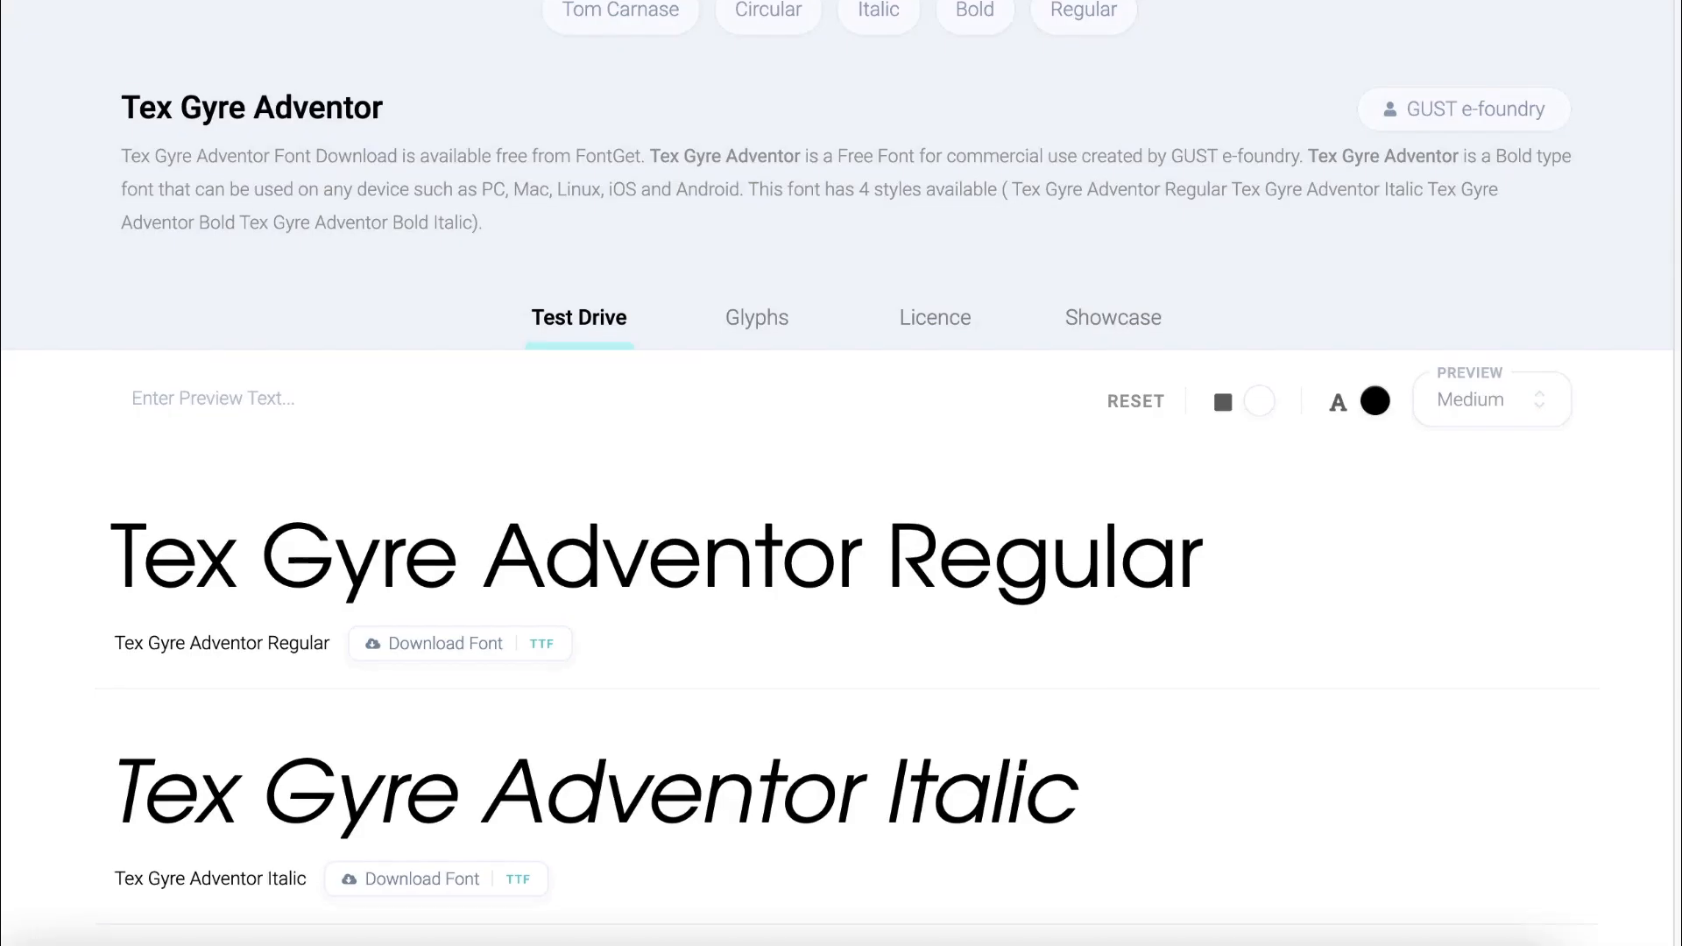
{"action": "scroll", "coordinate": [841, 473], "scroll_direction": "down", "scroll_amount": 5}
{"action": "scroll", "coordinate": [842, 473], "scroll_direction": "down", "scroll_amount": 2}
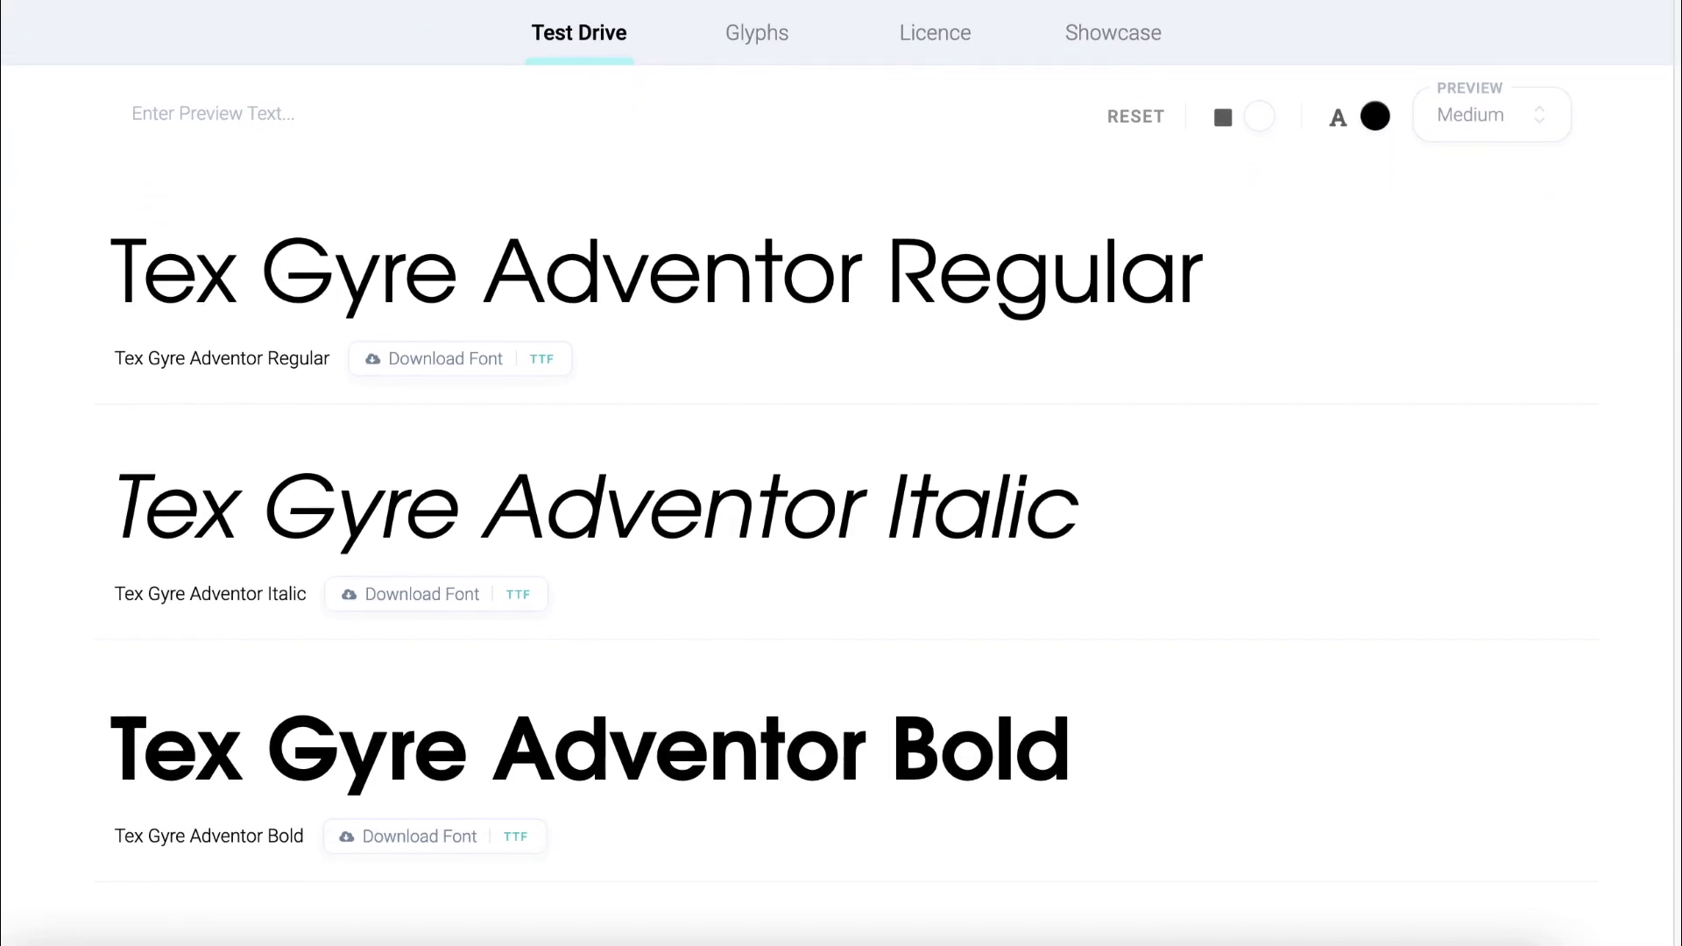
{"action": "scroll", "coordinate": [842, 473], "scroll_direction": "down", "scroll_amount": 2}
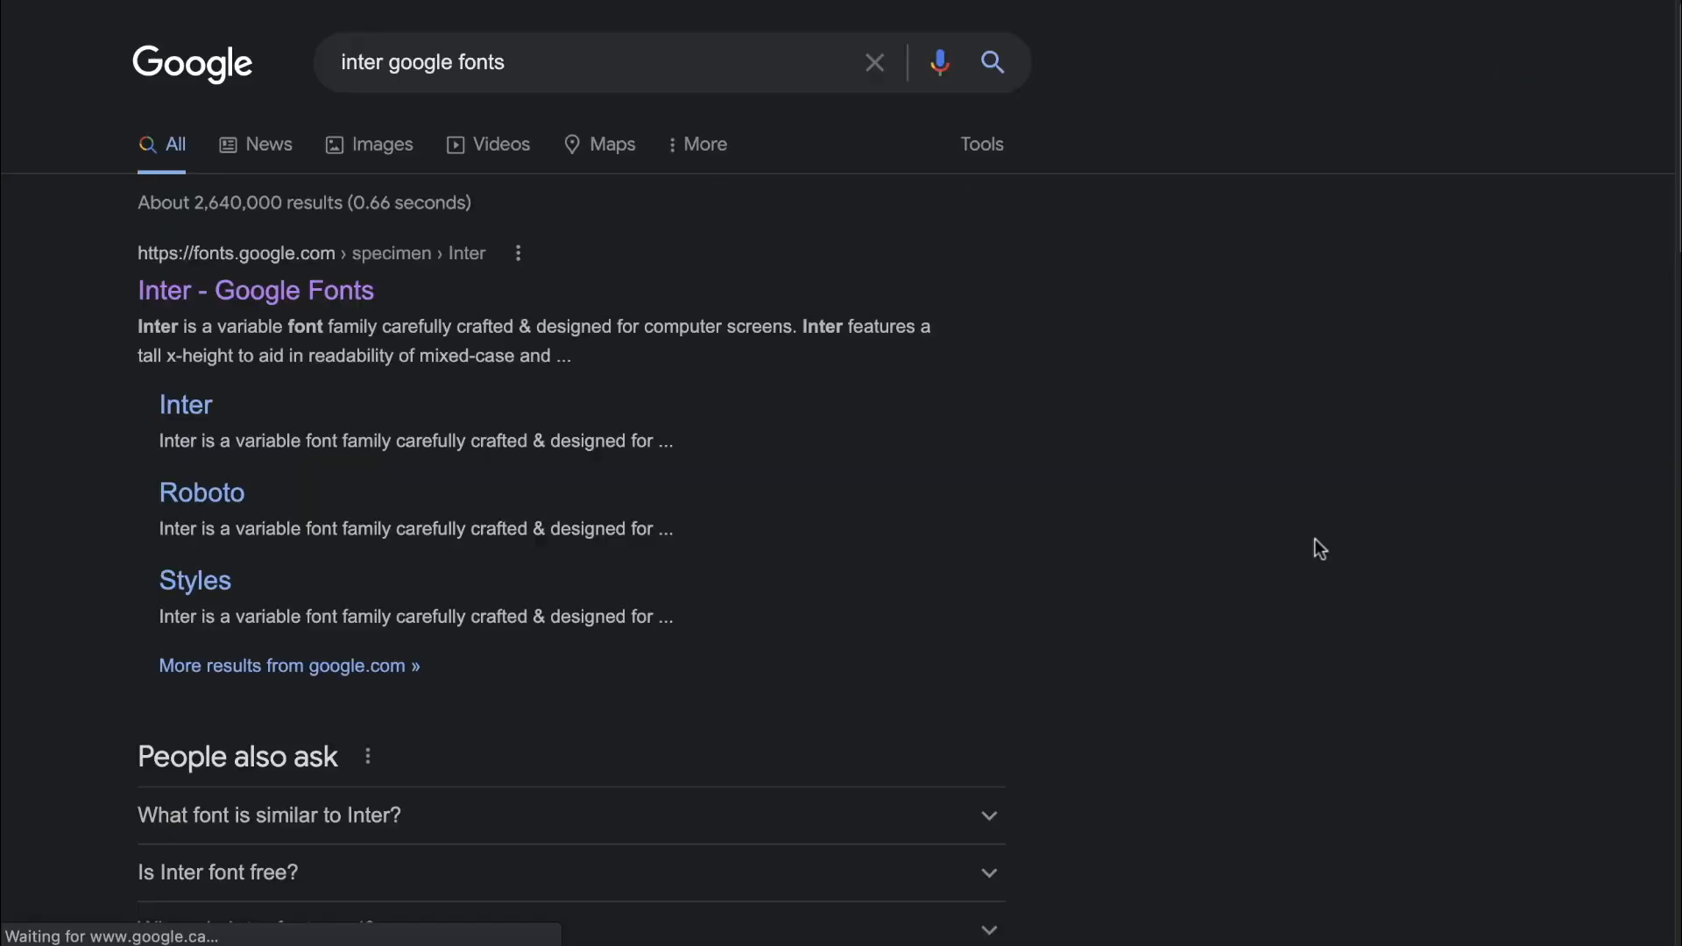
Step: Go to the 'Inter - Google Fonts' result to view the Inter family page
{"action": "left_click", "coordinate": [255, 291]}
{"action": "scroll", "coordinate": [841, 525], "scroll_direction": "down", "scroll_amount": 3}
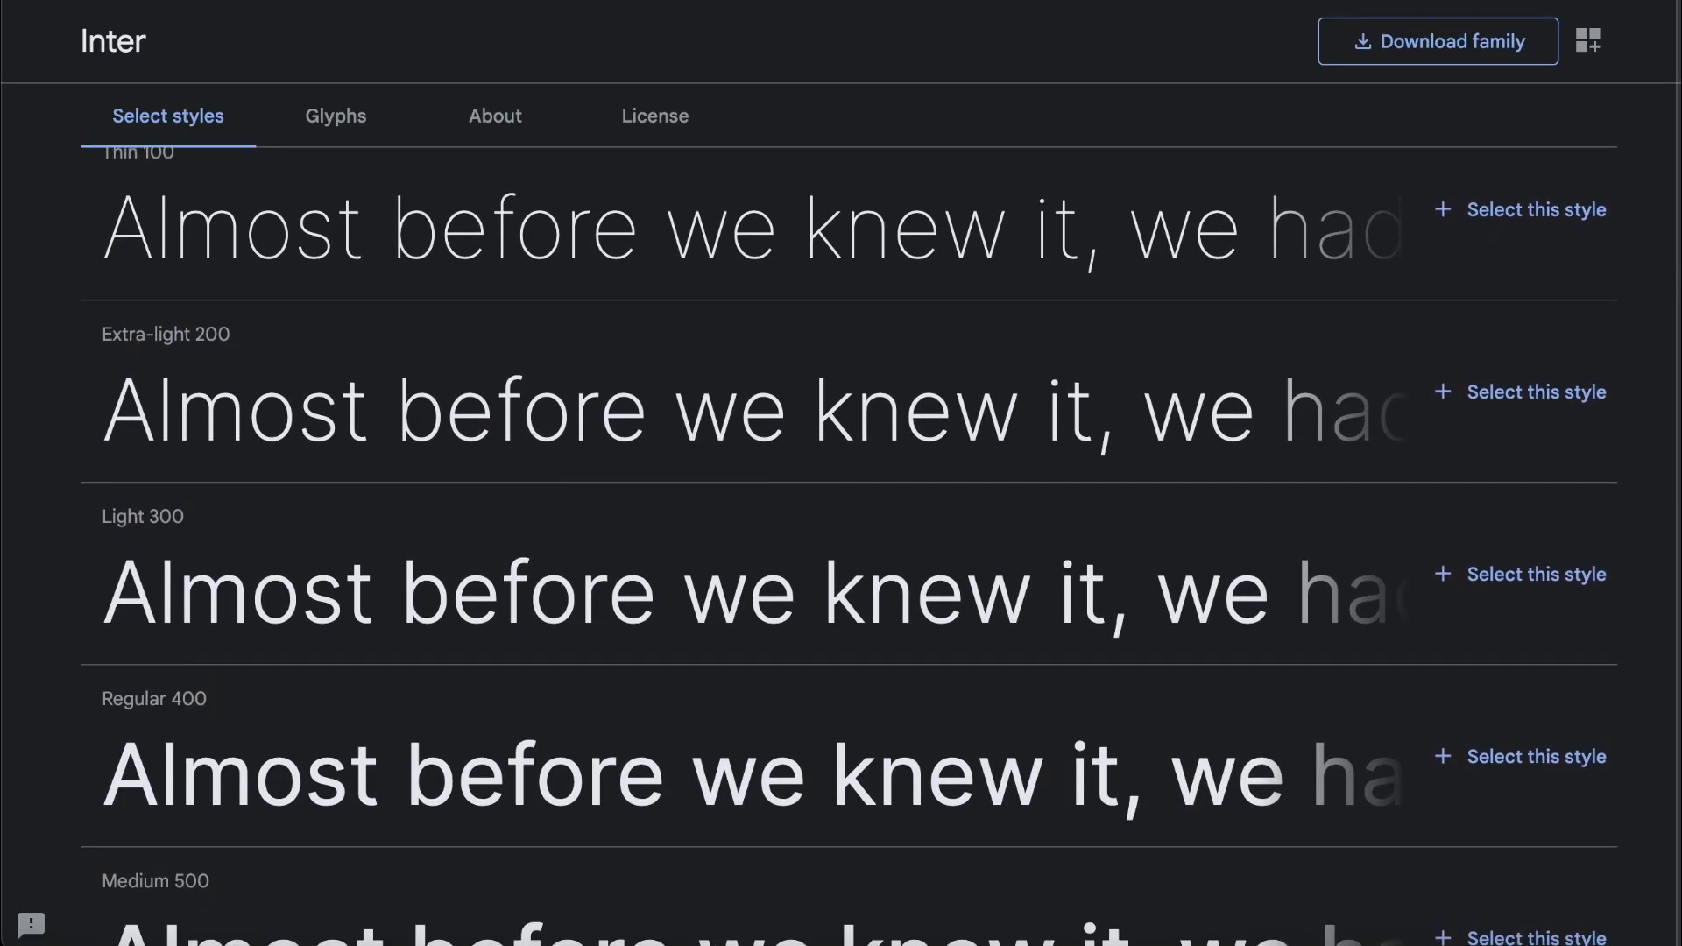
{"action": "scroll", "coordinate": [842, 527], "scroll_direction": "down", "scroll_amount": 2}
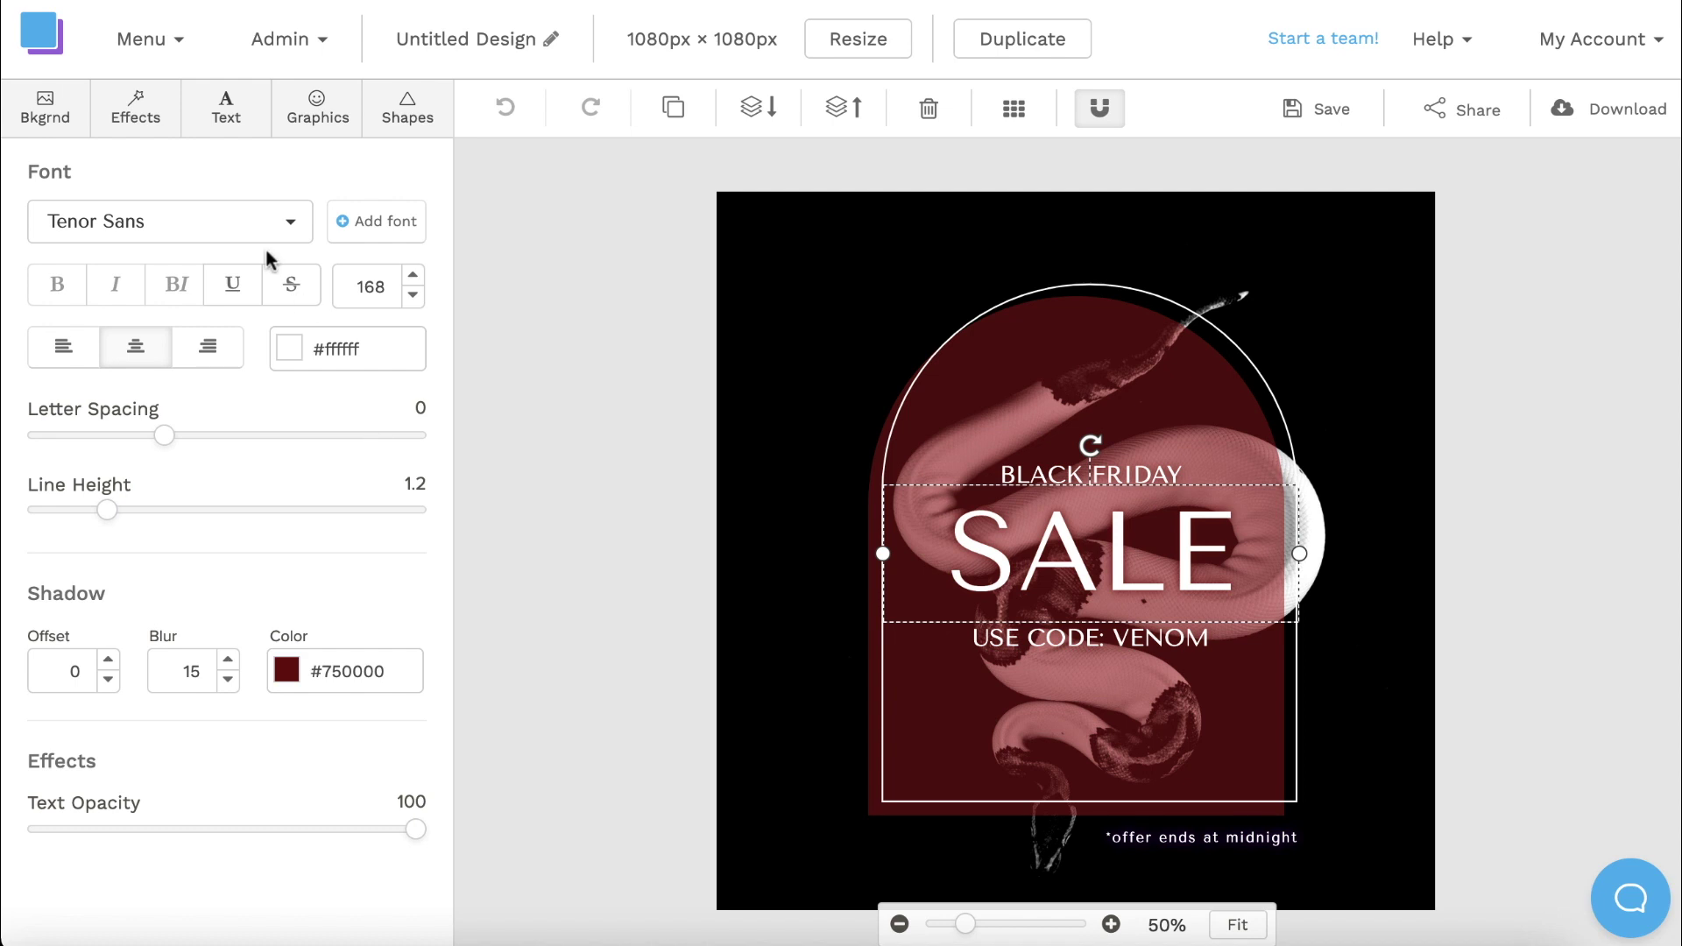
Step: Switch the SALE headline's font to Archivo Narrow from the font list
{"action": "left_click", "coordinate": [266, 224]}
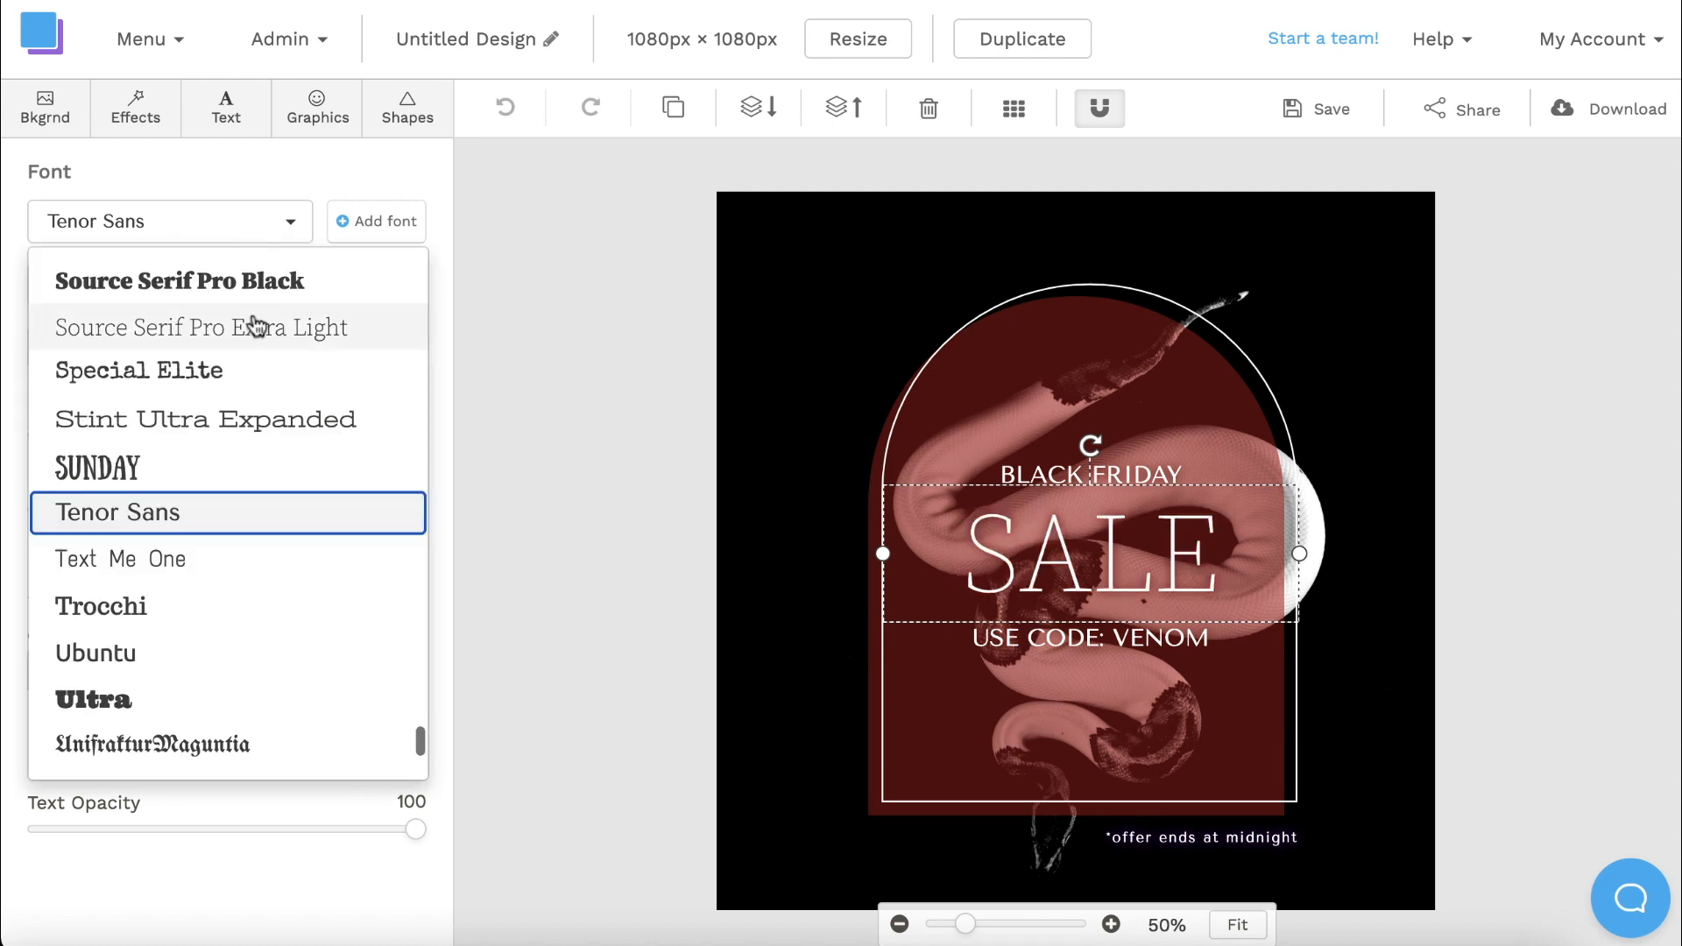
{"action": "scroll", "coordinate": [274, 482], "scroll_direction": "up", "scroll_amount": 5}
{"action": "scroll", "coordinate": [273, 483], "scroll_direction": "up", "scroll_amount": 5}
{"action": "left_click", "coordinate": [244, 481]}
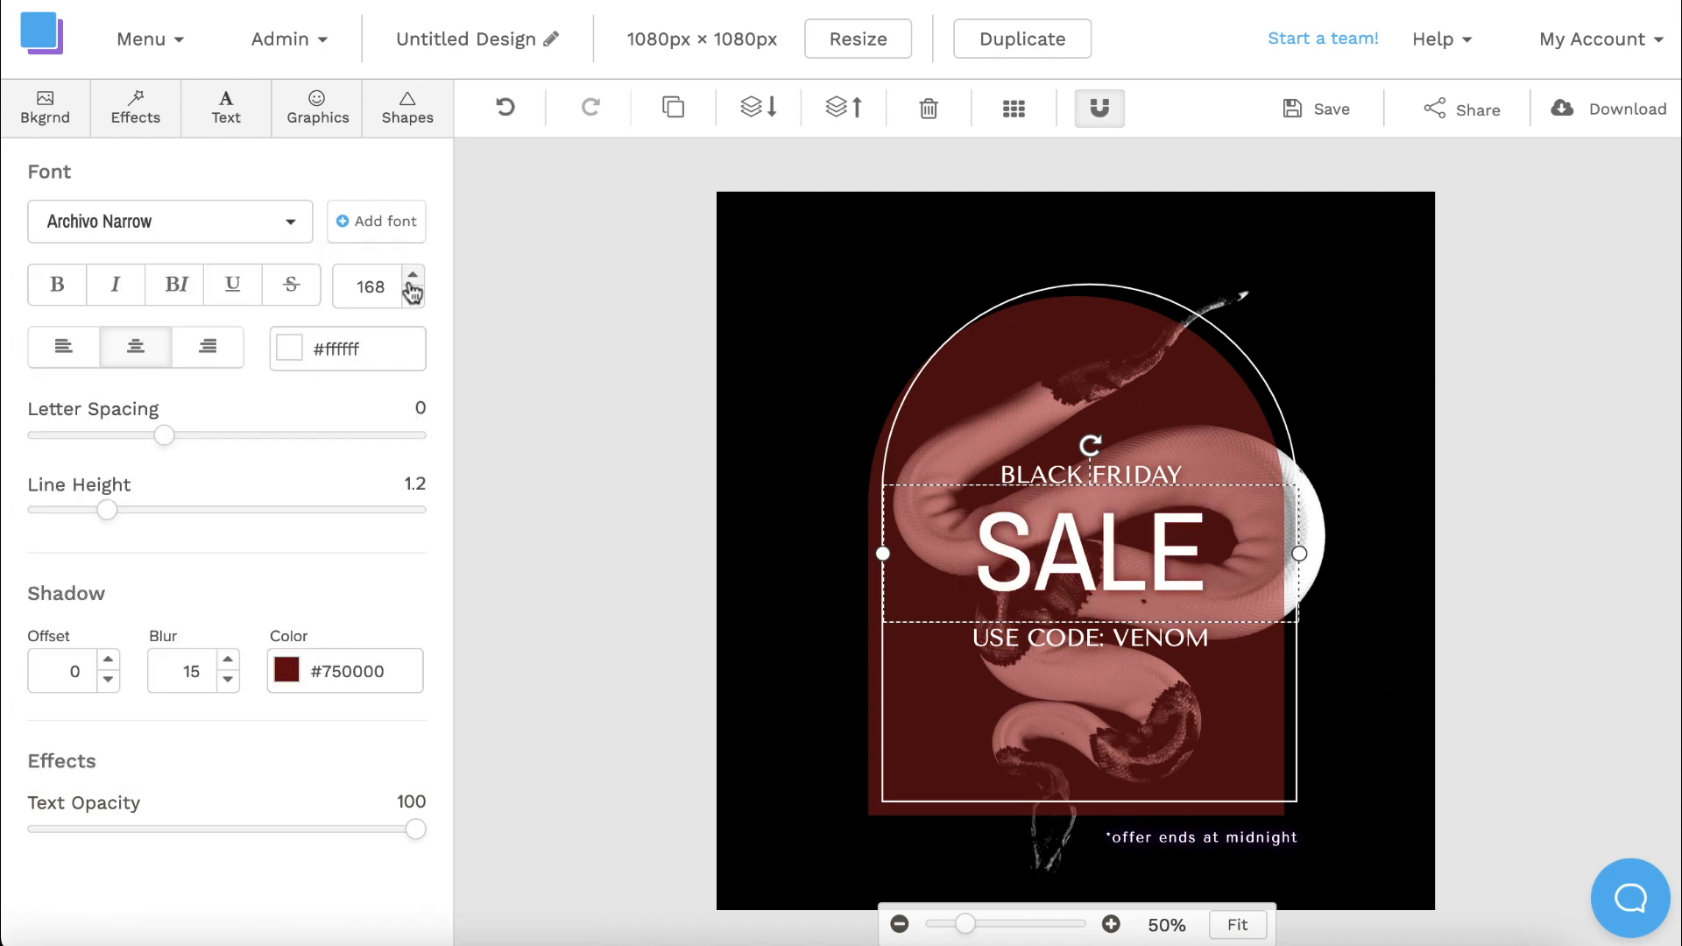